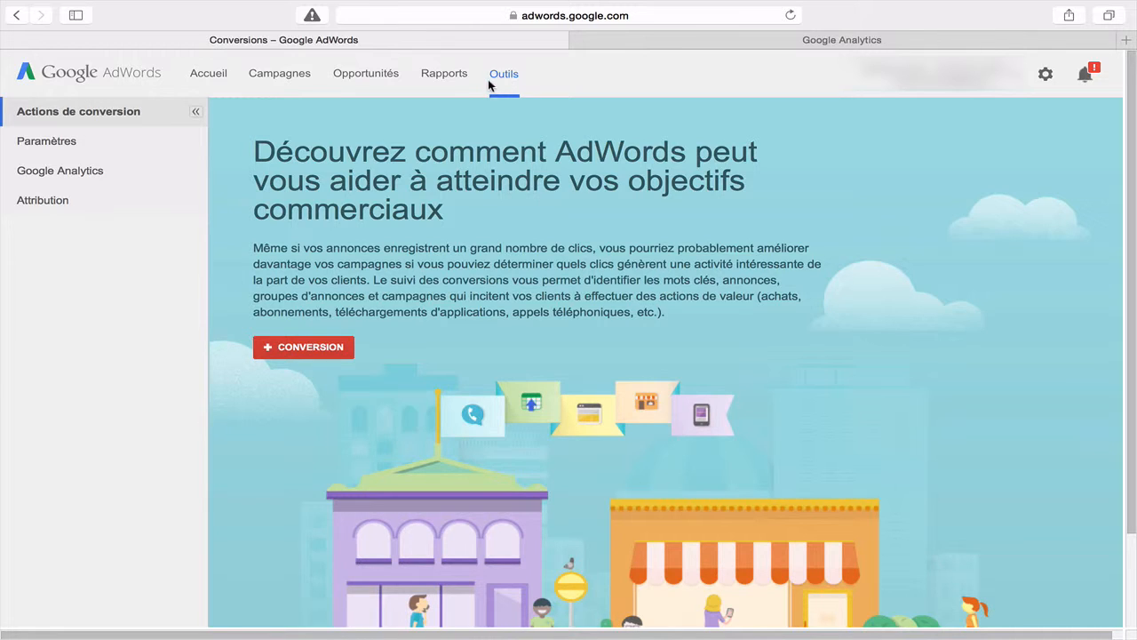
Step: Open the conversion tracking page and create a new conversion action with Site Web as its source
{"action": "left_click", "coordinate": [511, 78]}
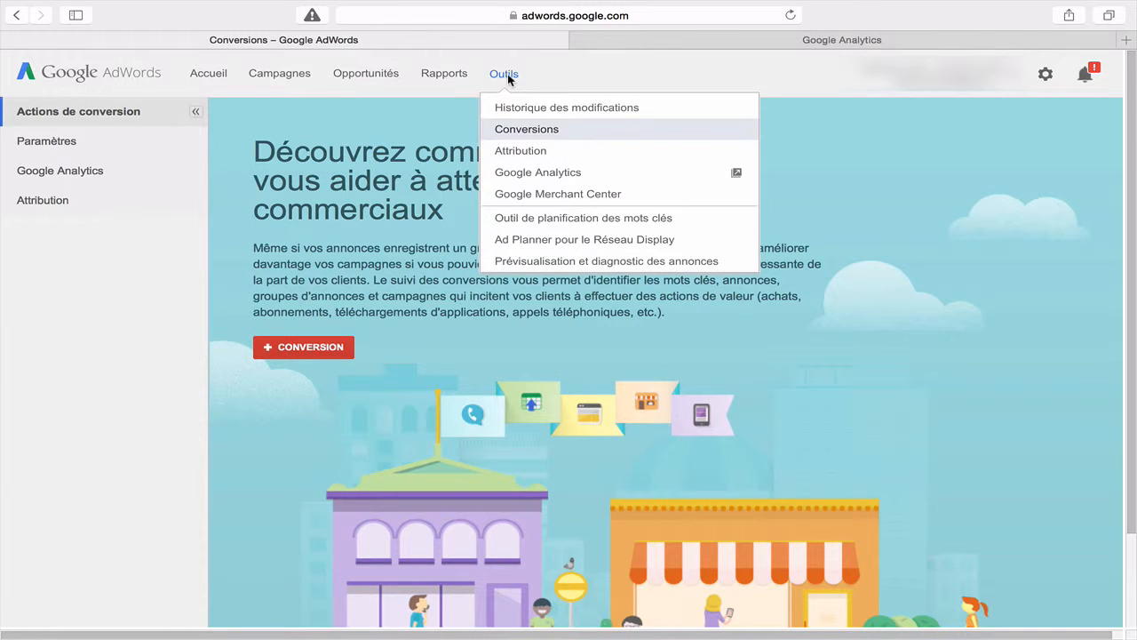
{"action": "left_click", "coordinate": [522, 131]}
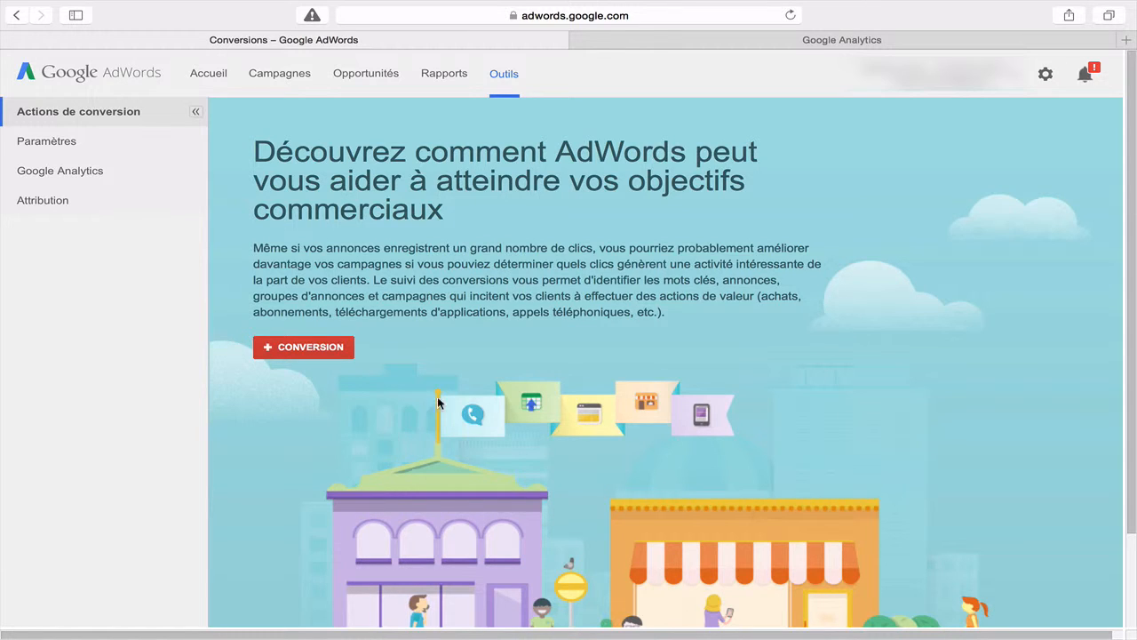
{"action": "left_click", "coordinate": [315, 347]}
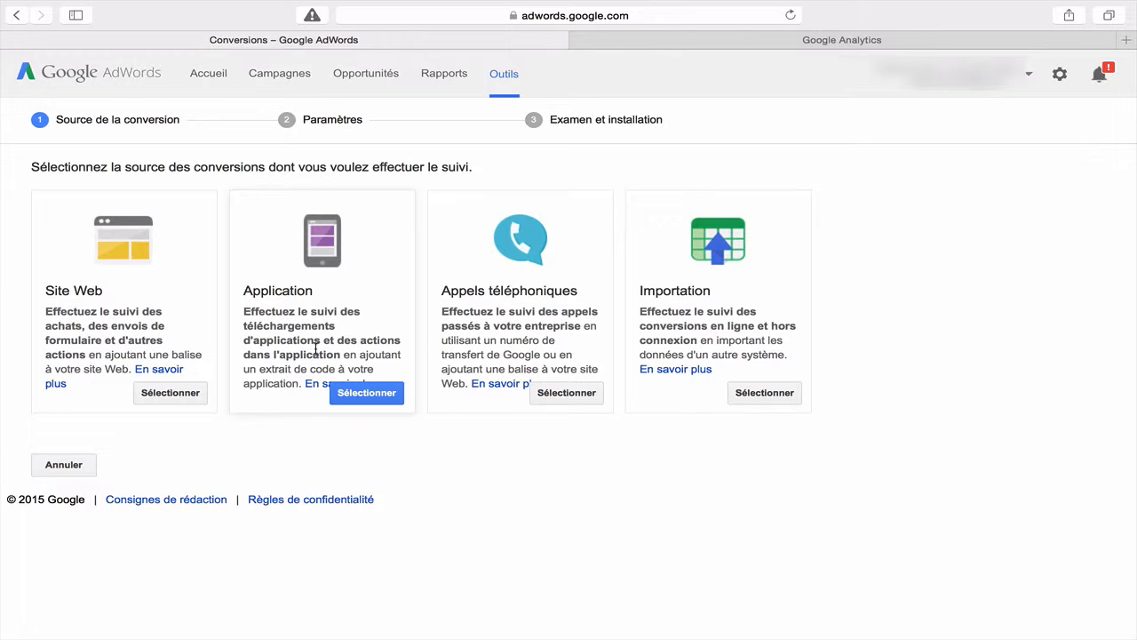
{"action": "left_click", "coordinate": [177, 397]}
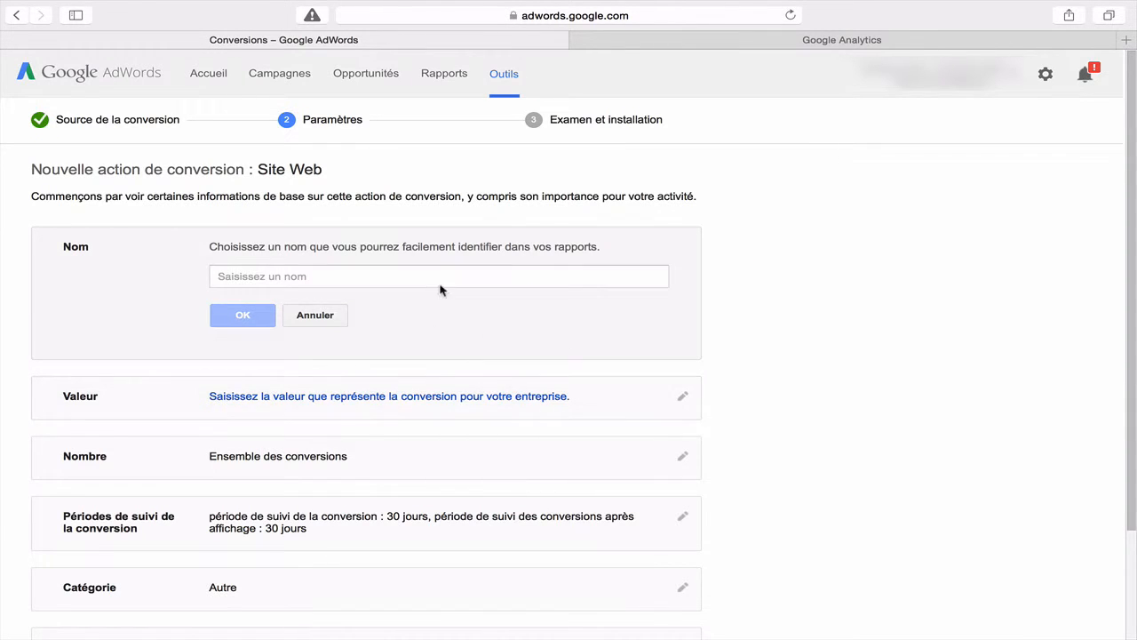
Step: Name the new conversion action Optin
{"action": "left_click", "coordinate": [330, 275]}
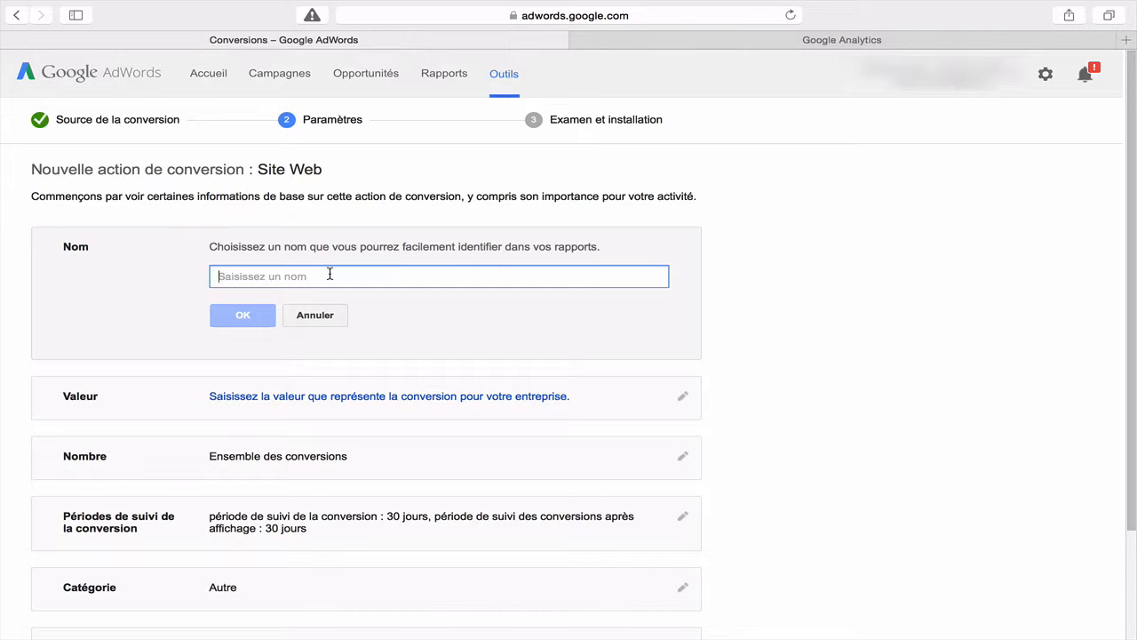
{"action": "type", "text": "Optin"}
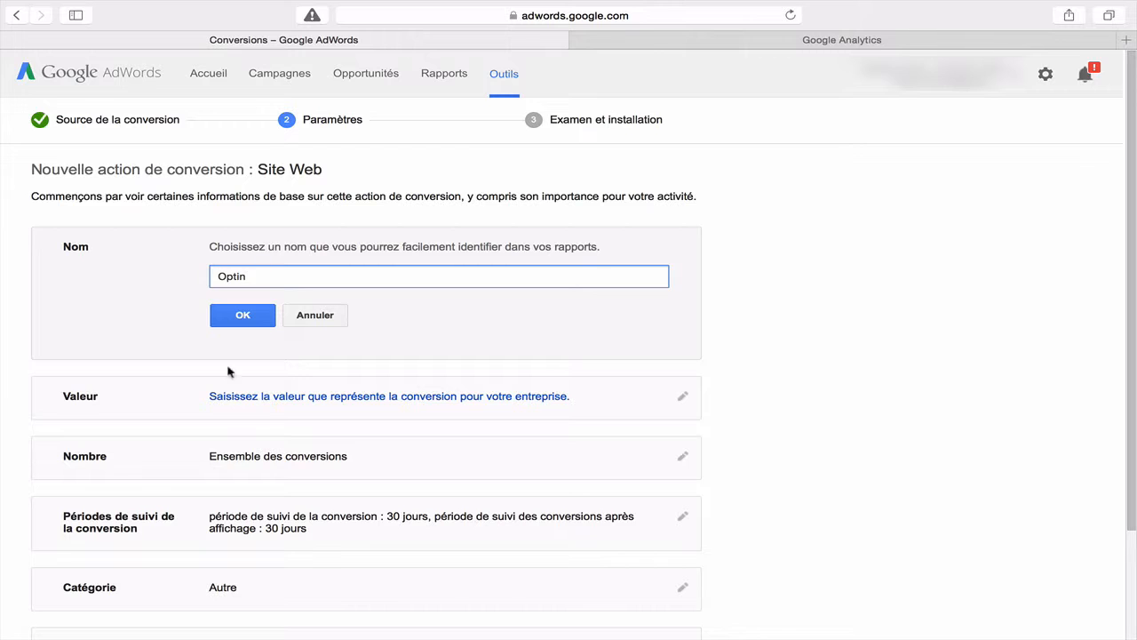
{"action": "left_click", "coordinate": [247, 323]}
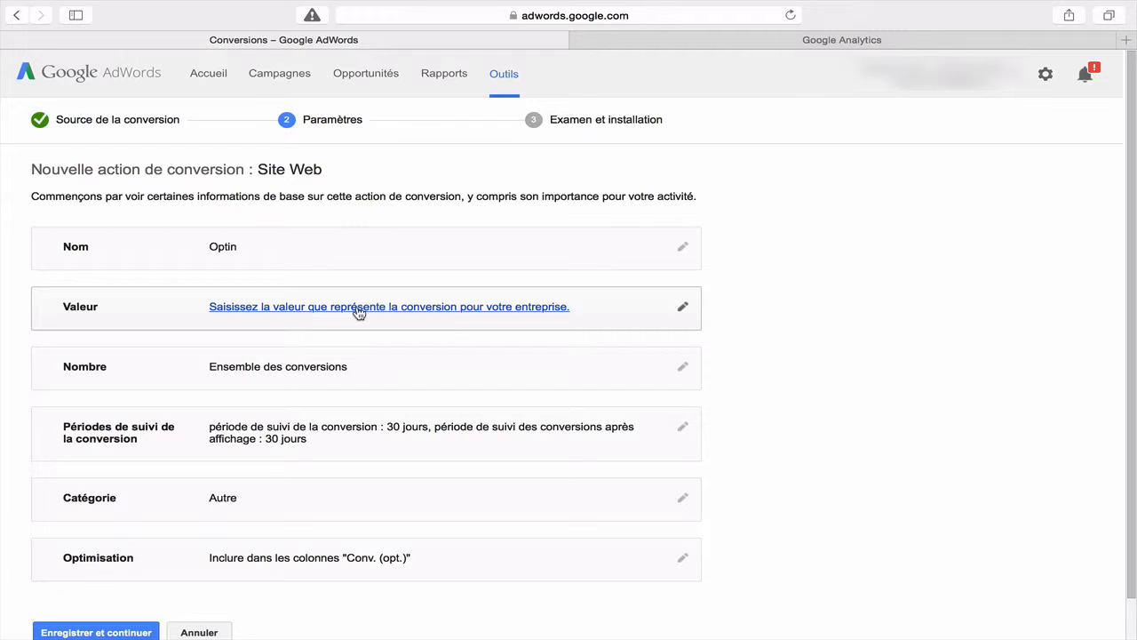
Step: Assign the same value of 1 US dollar to every Optin conversion
{"action": "left_click", "coordinate": [358, 308]}
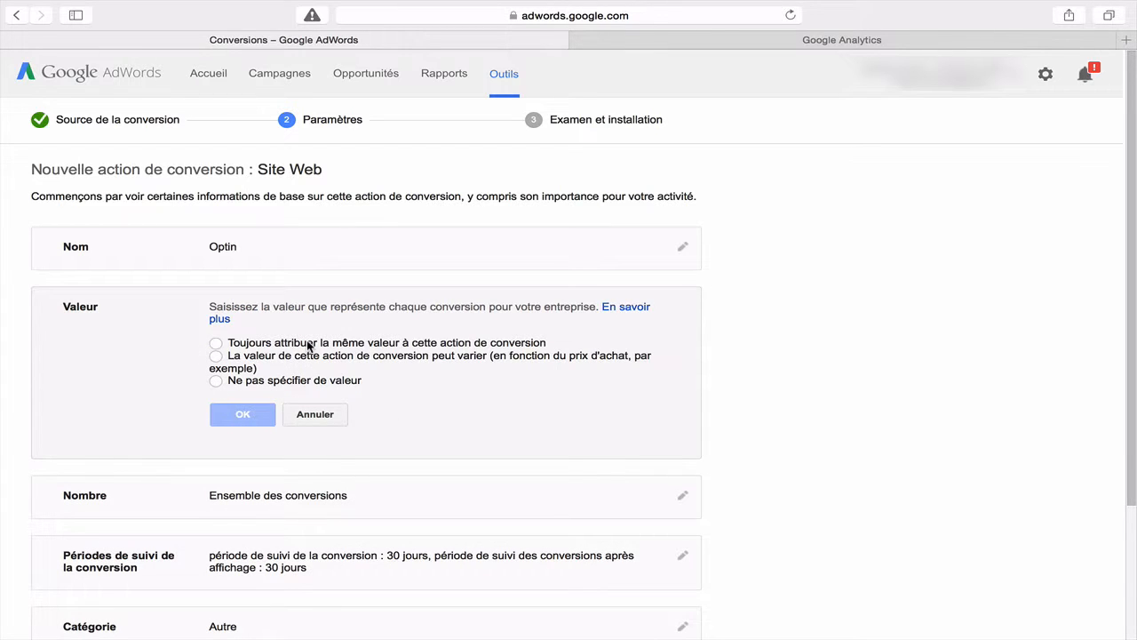
{"action": "left_click", "coordinate": [216, 343]}
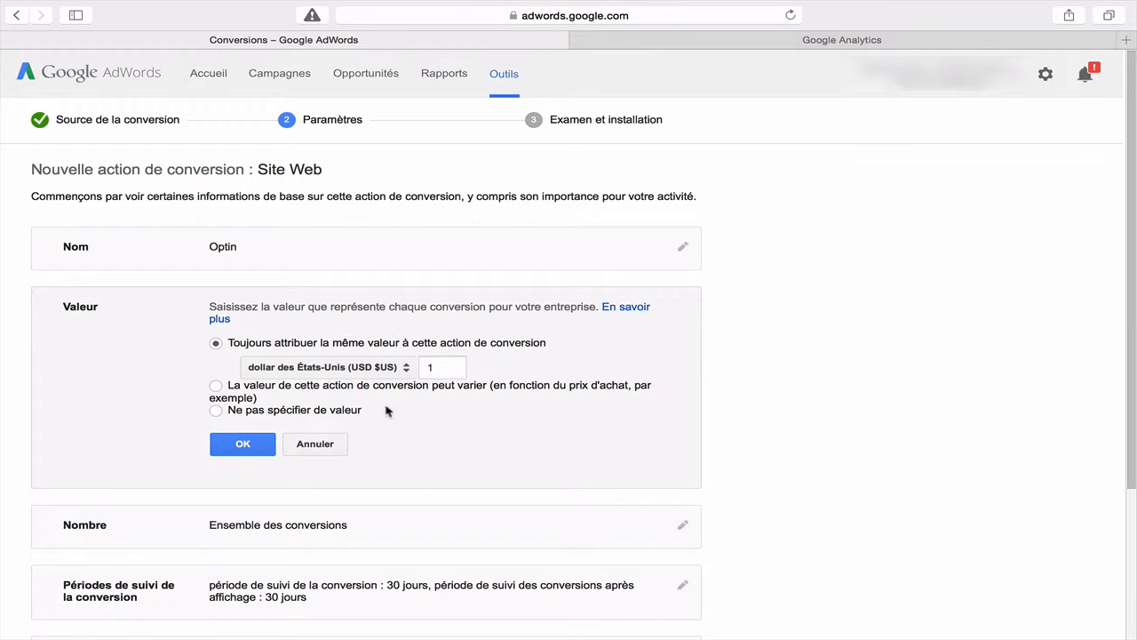
{"action": "left_click", "coordinate": [255, 450]}
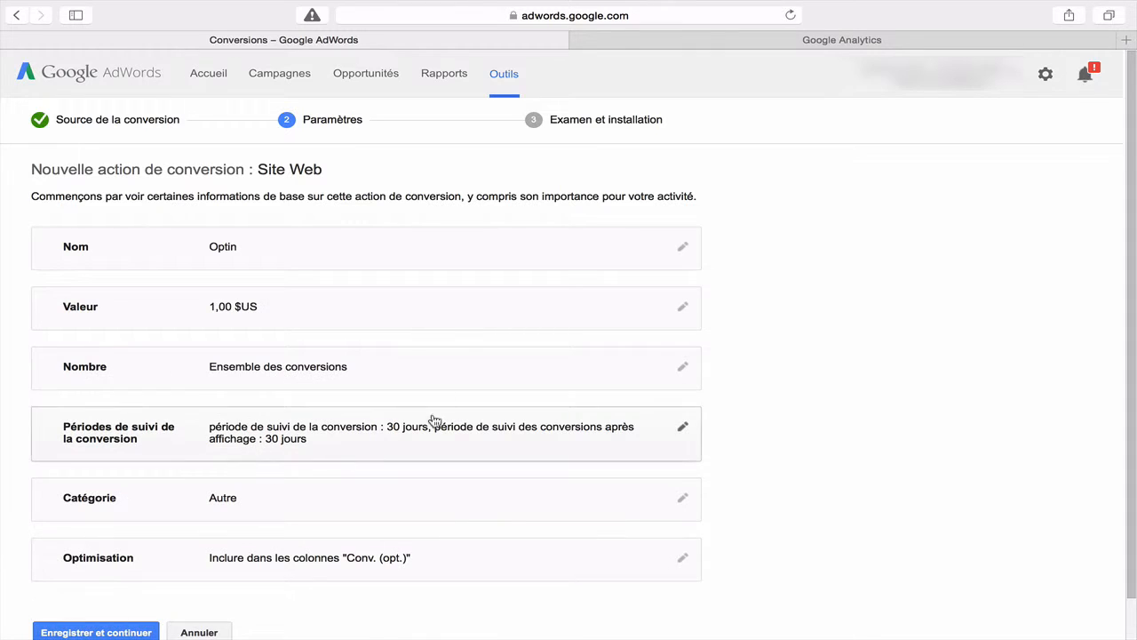
Step: Keep the counting method at Toutes so that every conversion is counted
{"action": "left_click", "coordinate": [299, 377]}
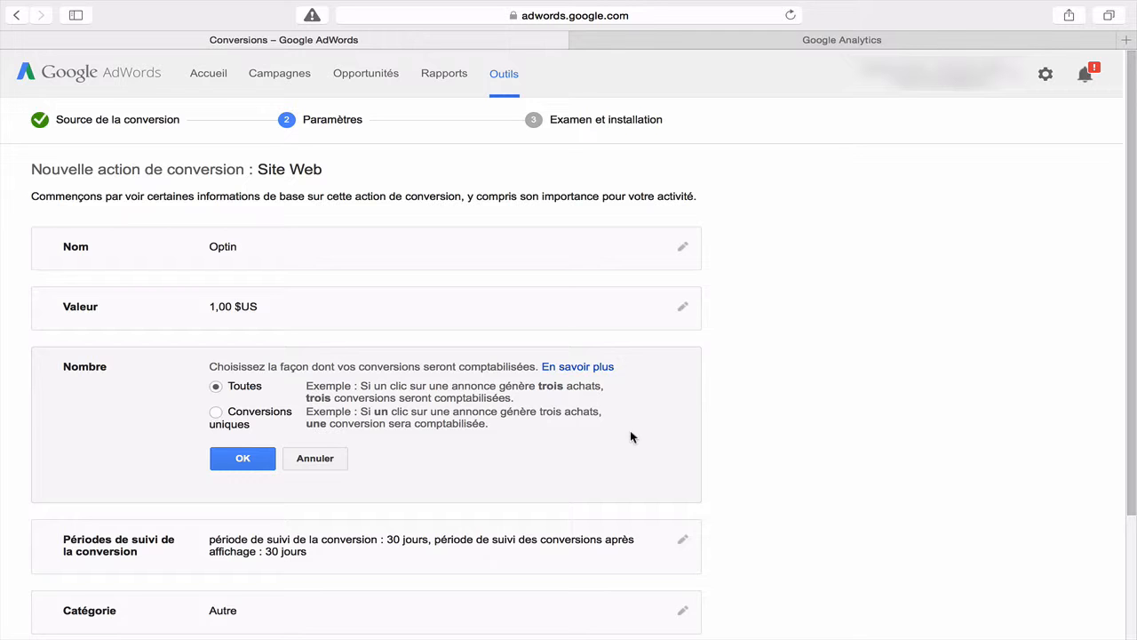
{"action": "scroll", "coordinate": [630, 430], "scroll_direction": "down", "scroll_amount": 3}
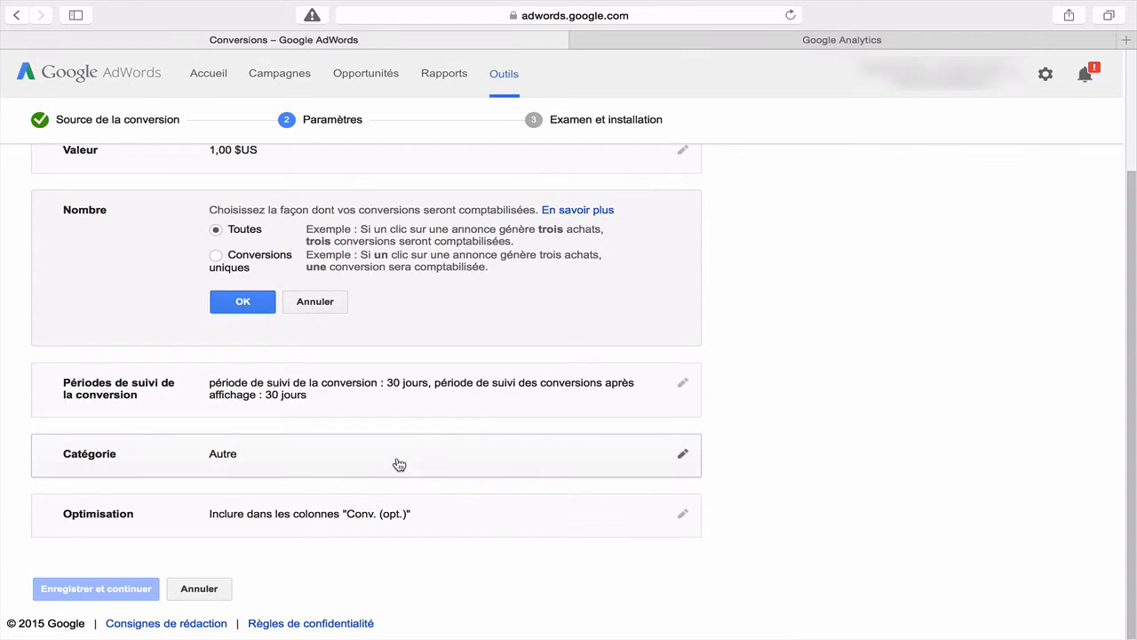
{"action": "left_click", "coordinate": [258, 303]}
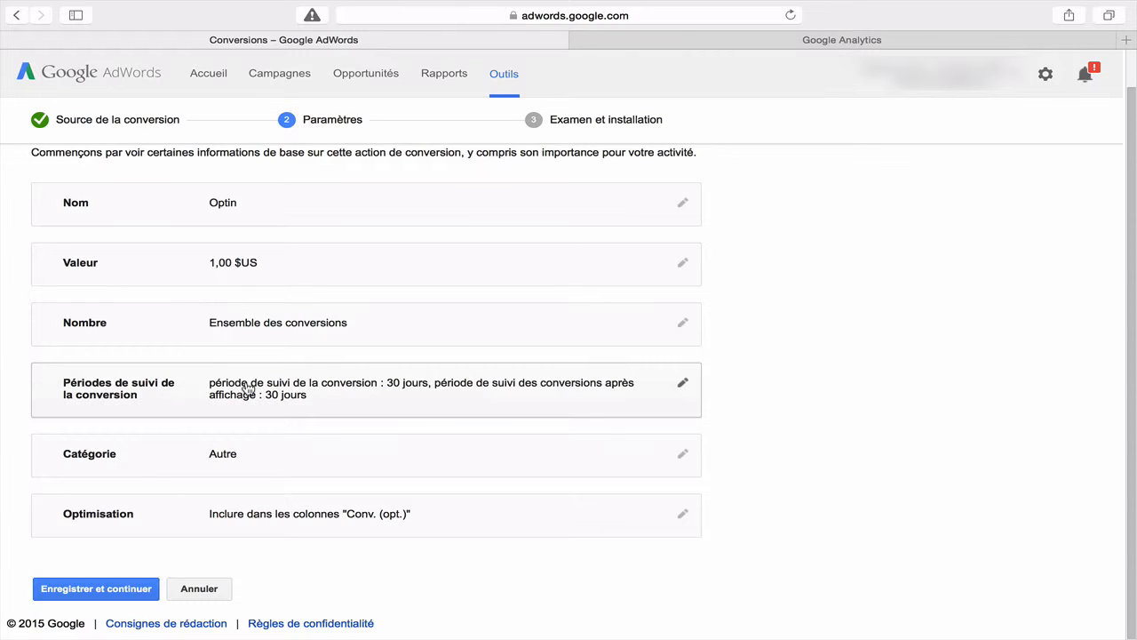
Step: Set the click conversion window to 30 jours and keep the post-impression window at 30 jours
{"action": "left_click", "coordinate": [248, 389]}
{"action": "left_click", "coordinate": [281, 463]}
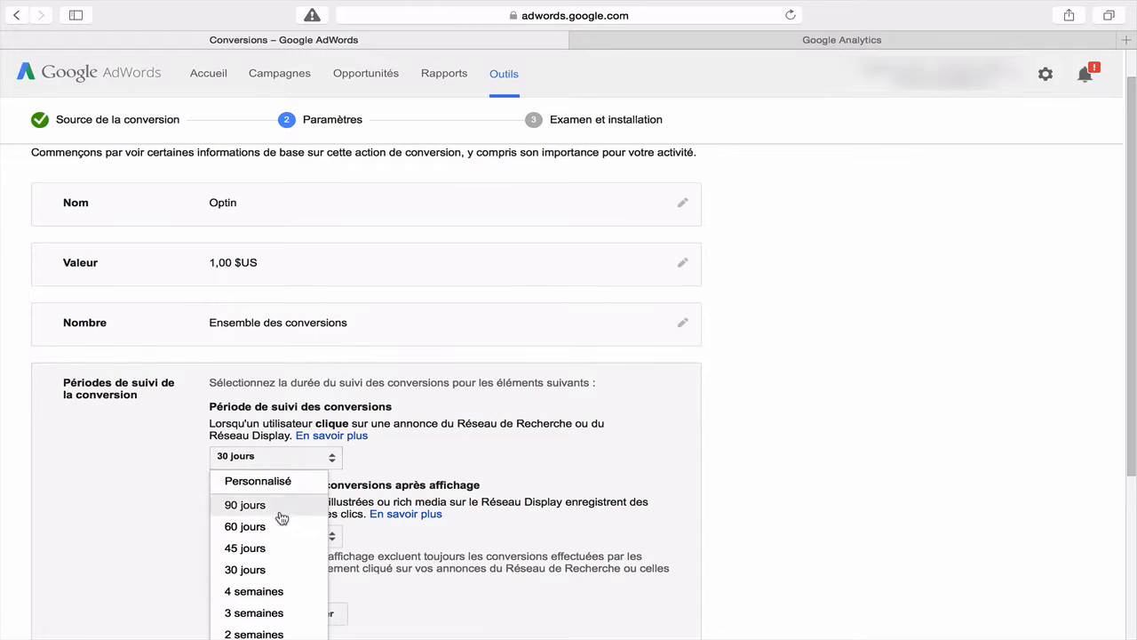
{"action": "scroll", "coordinate": [489, 498], "scroll_direction": "down", "scroll_amount": 5}
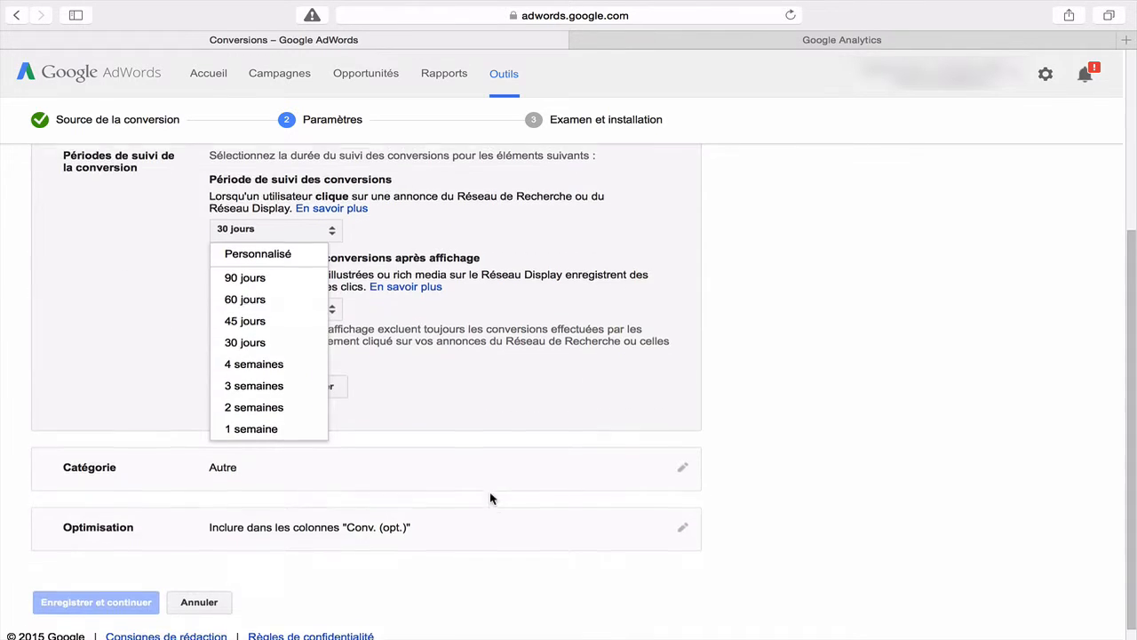
{"action": "left_click", "coordinate": [277, 343]}
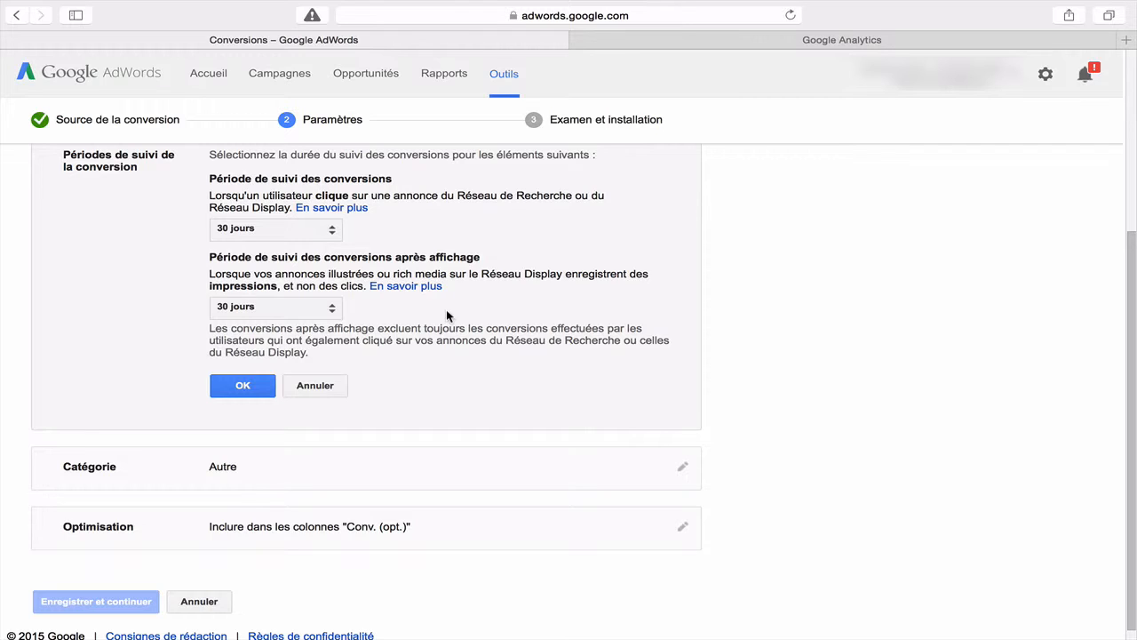
{"action": "left_click", "coordinate": [242, 387]}
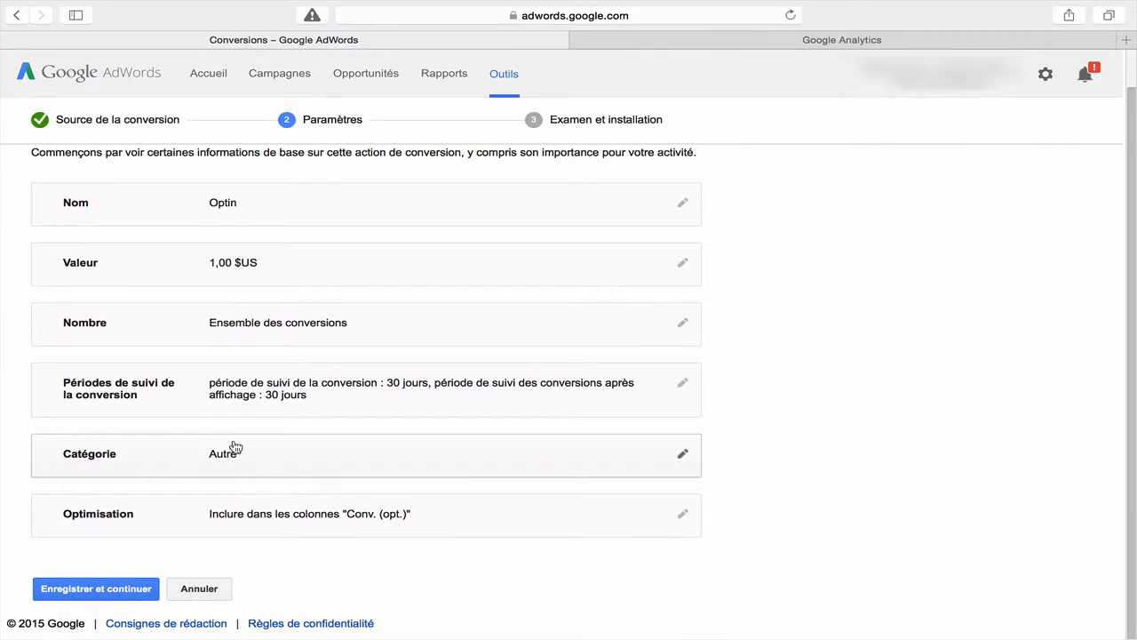
Step: Set the category of the conversion action to Inscription
{"action": "left_click", "coordinate": [233, 447]}
{"action": "scroll", "coordinate": [235, 445], "scroll_direction": "down", "scroll_amount": 2}
{"action": "left_click", "coordinate": [251, 401]}
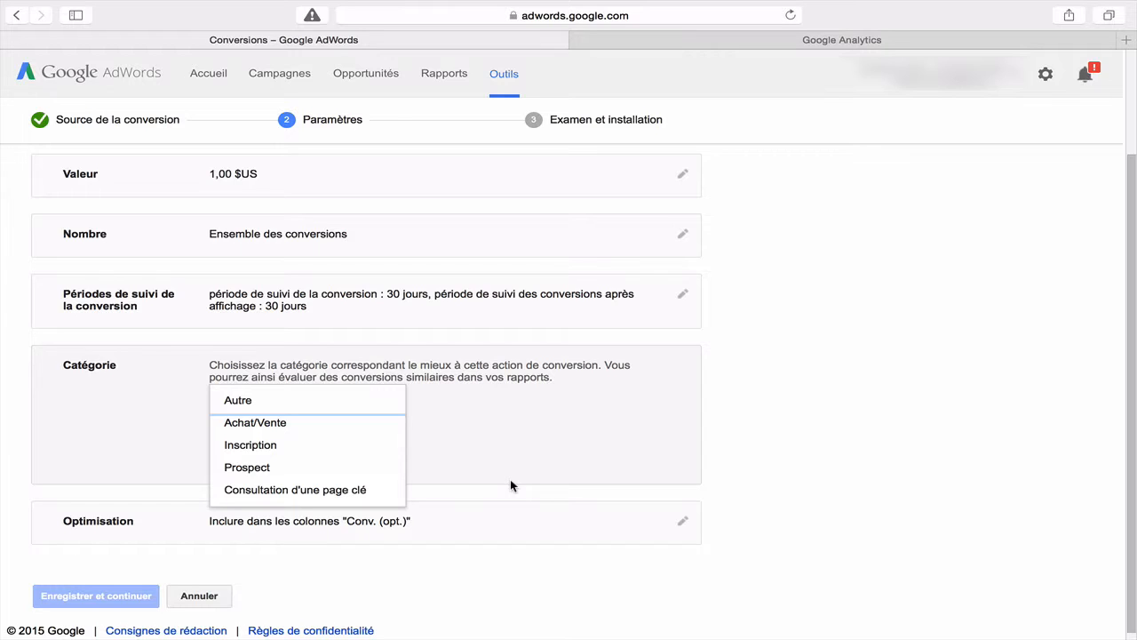
{"action": "left_click", "coordinate": [304, 447]}
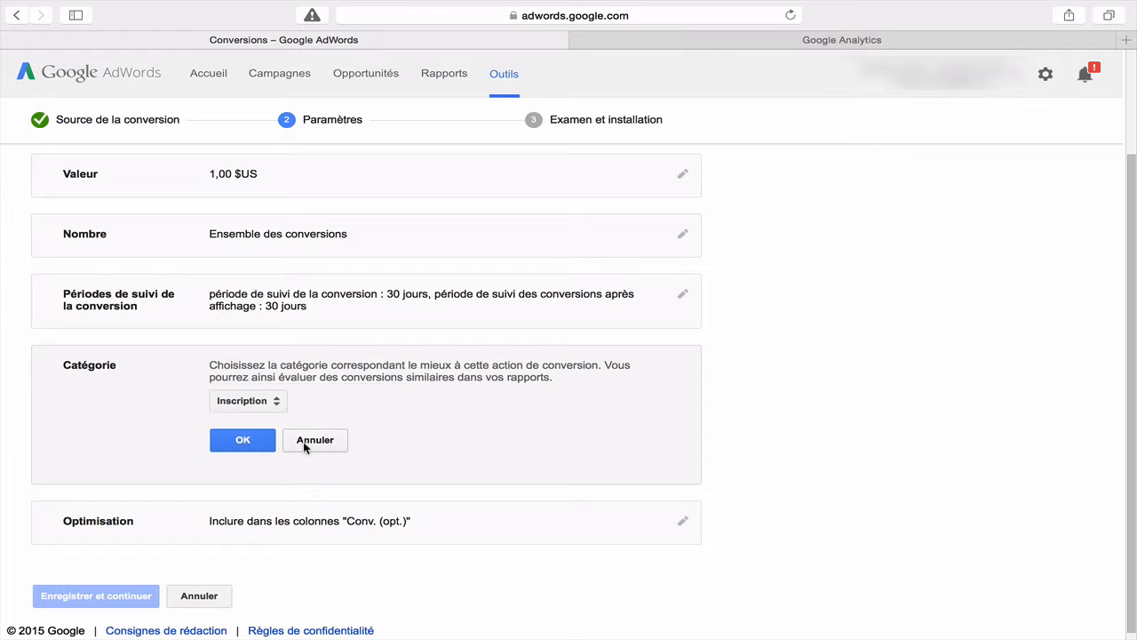
Step: Keep the action included in the "Conv. (opt.)" columns and save the conversion settings
{"action": "left_click", "coordinate": [417, 538]}
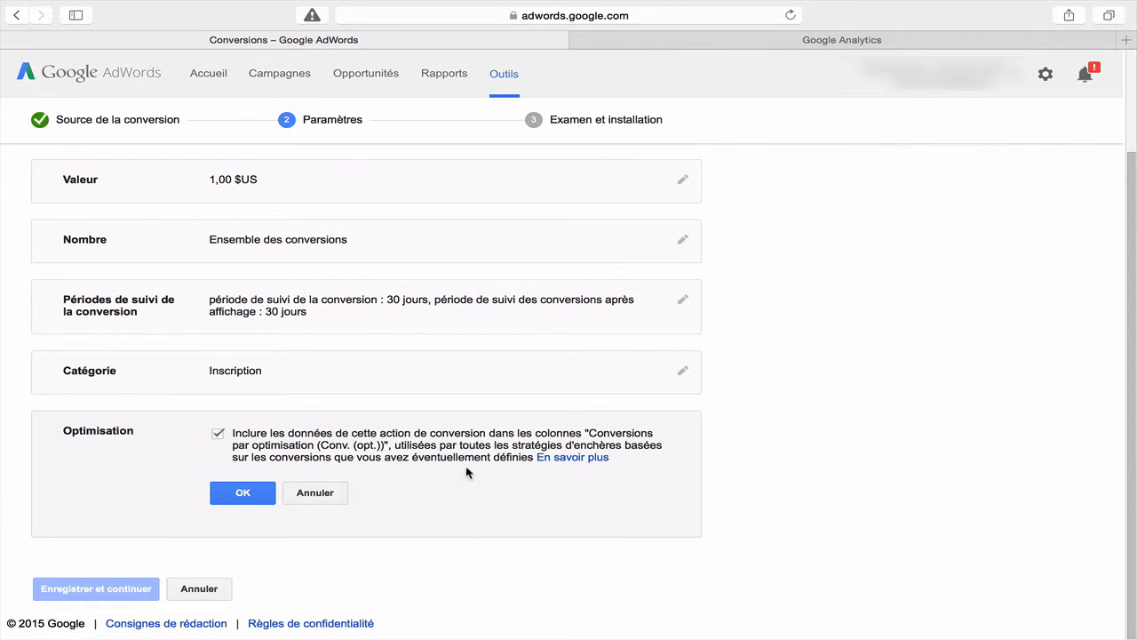
{"action": "left_click", "coordinate": [241, 495]}
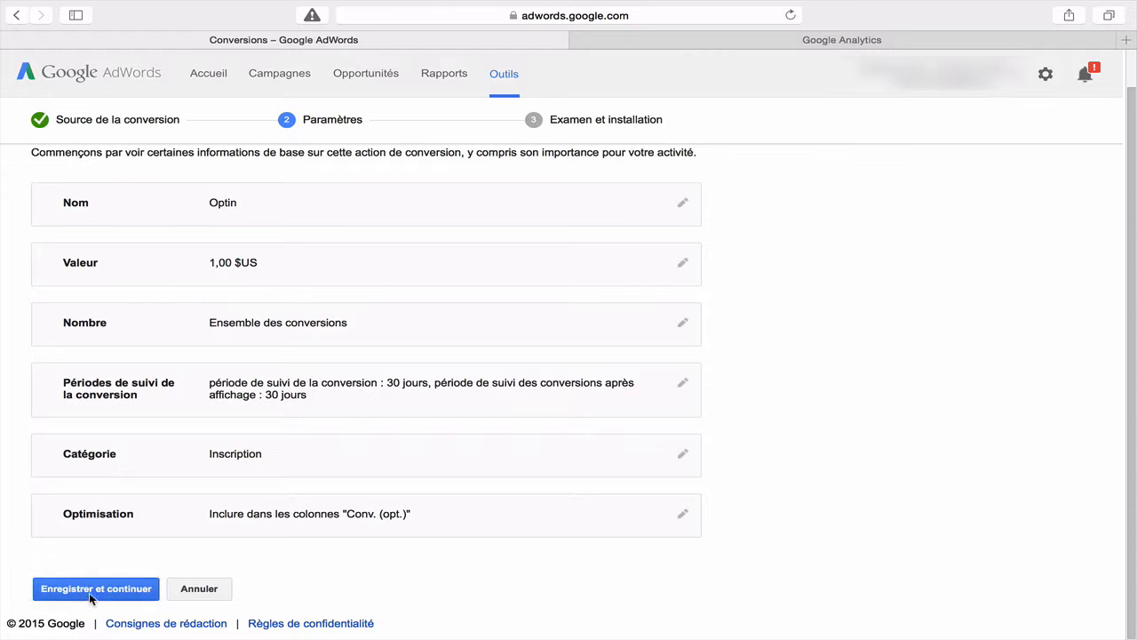
{"action": "left_click", "coordinate": [88, 593]}
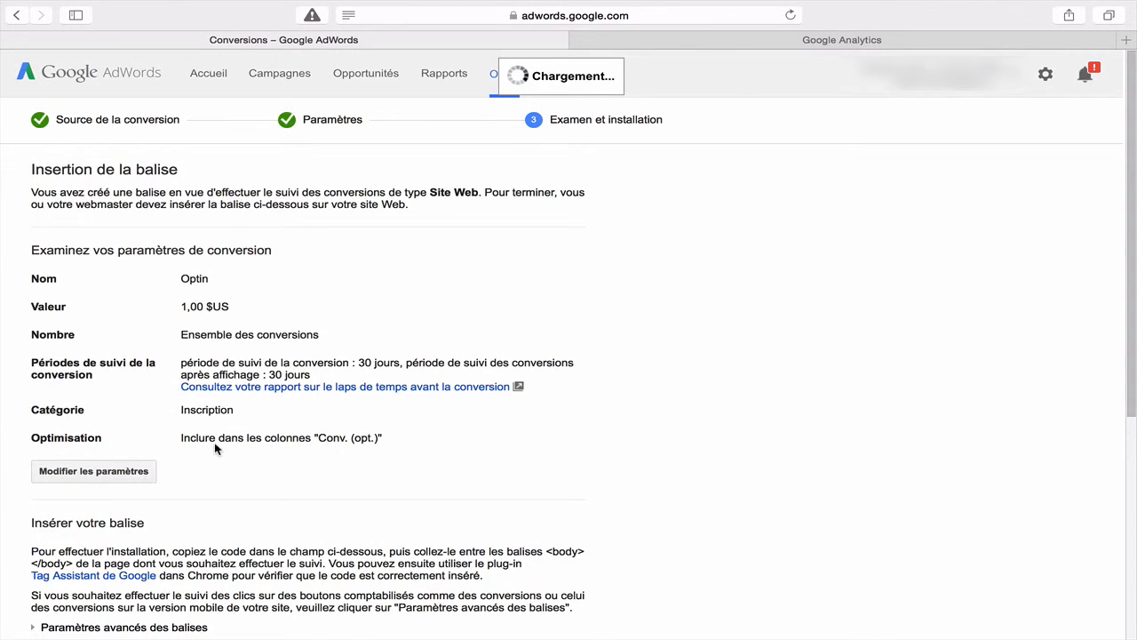
Step: Review the saved conversion settings and copy the complete Optin tag code
{"action": "scroll", "coordinate": [215, 448], "scroll_direction": "down", "scroll_amount": 1}
{"action": "scroll", "coordinate": [197, 447], "scroll_direction": "down", "scroll_amount": 8}
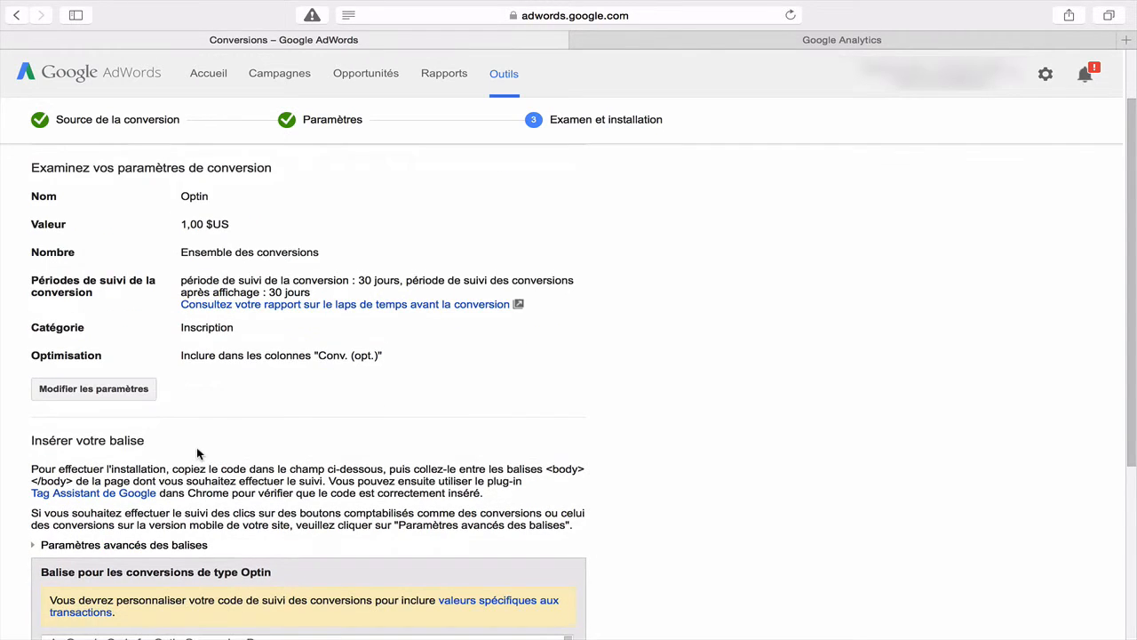
{"action": "scroll", "coordinate": [197, 449], "scroll_direction": "up", "scroll_amount": 9}
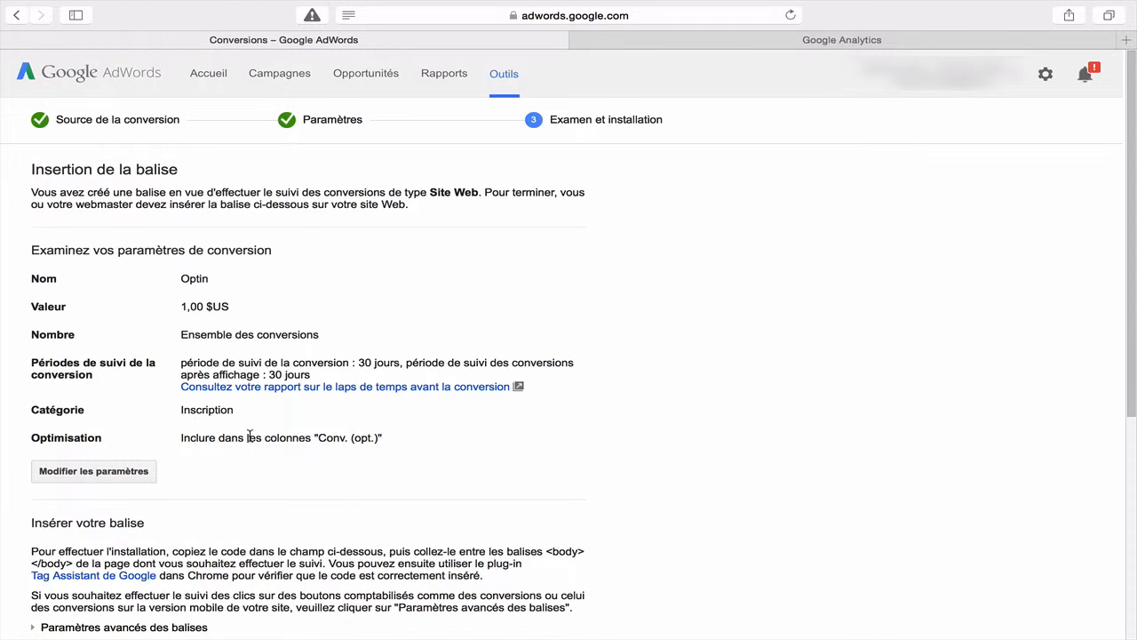
{"action": "scroll", "coordinate": [250, 436], "scroll_direction": "down", "scroll_amount": 5}
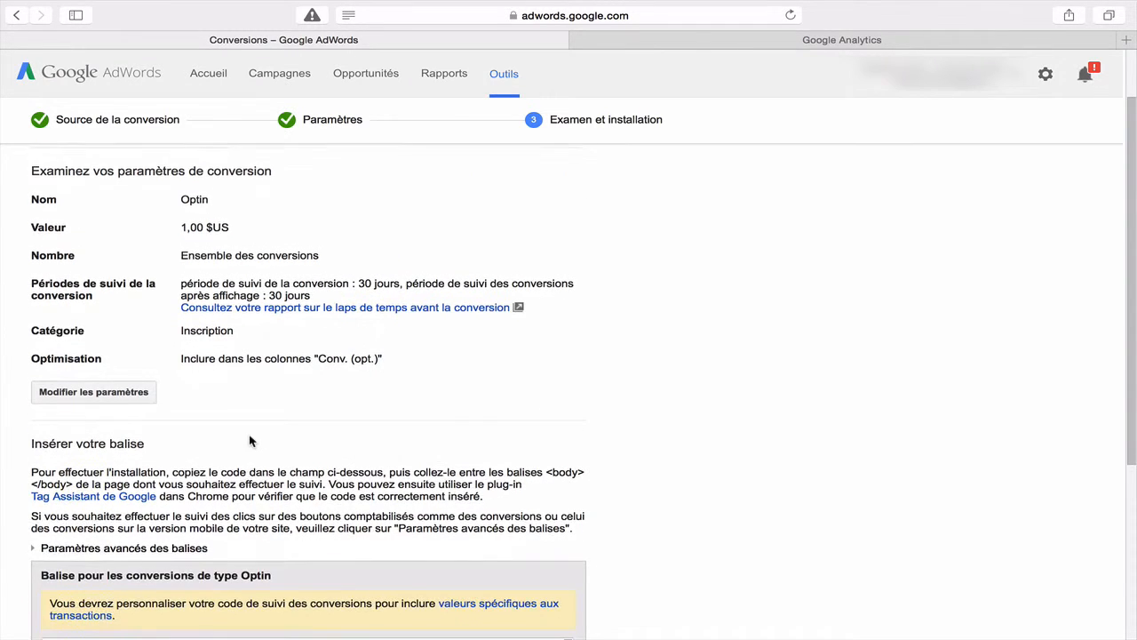
{"action": "scroll", "coordinate": [138, 355], "scroll_direction": "down", "scroll_amount": 5}
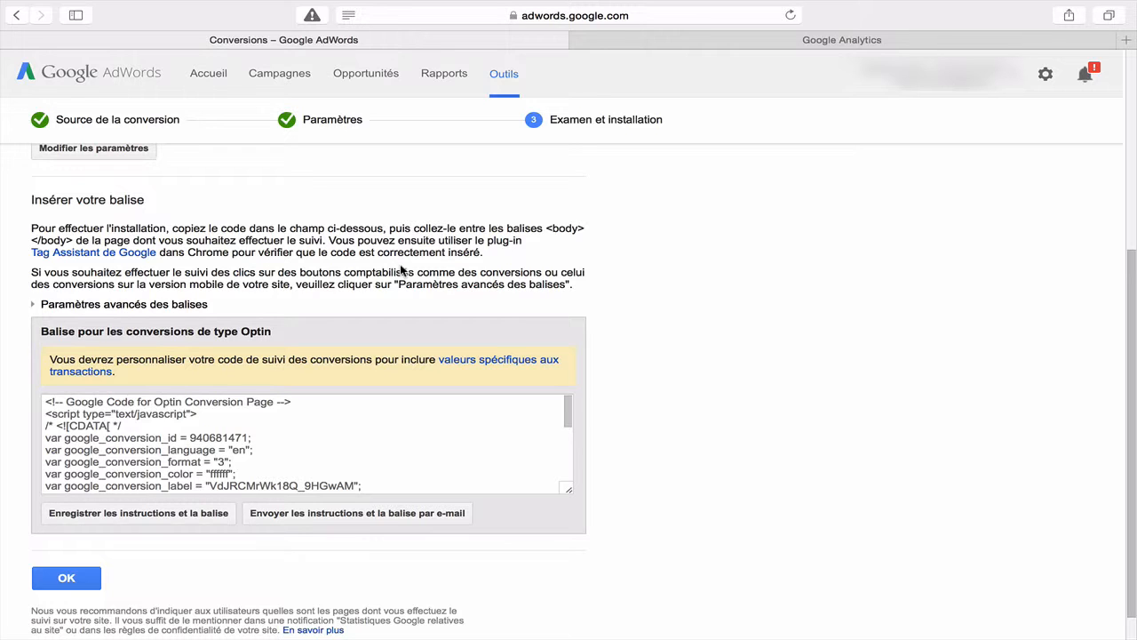
{"action": "left_click", "coordinate": [485, 450]}
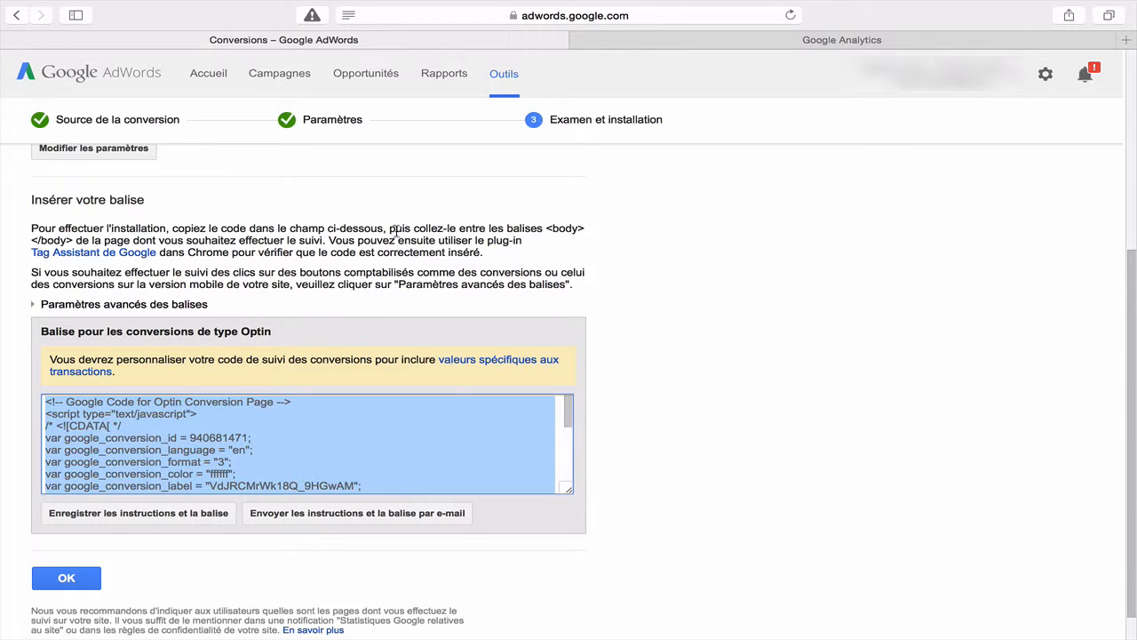
{"action": "left_click", "coordinate": [436, 226]}
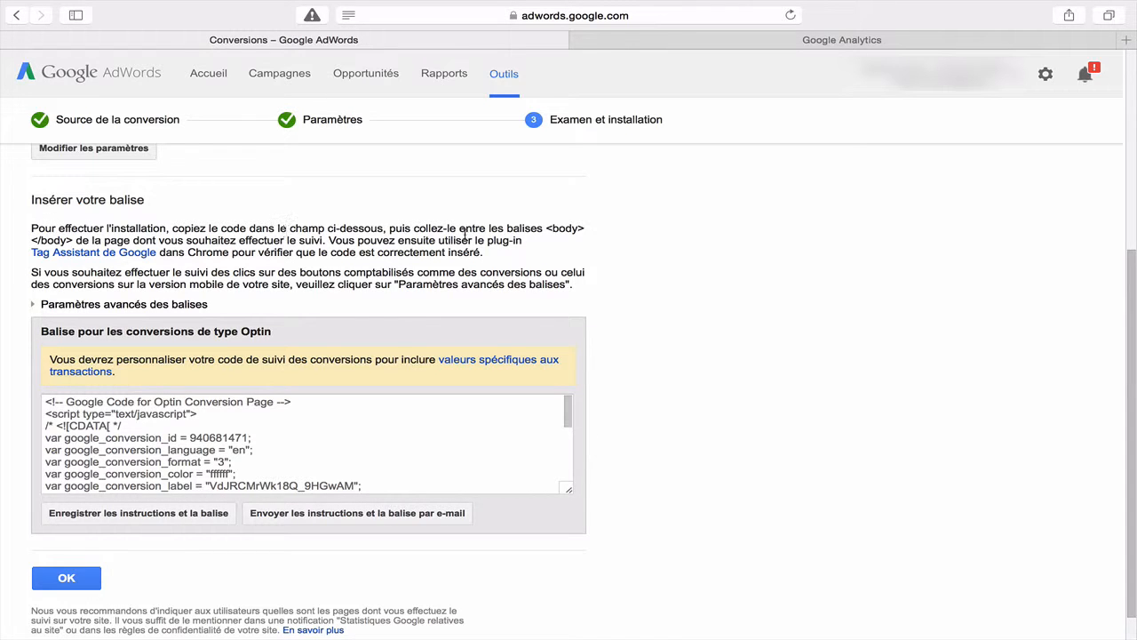
{"action": "left_click", "coordinate": [242, 414]}
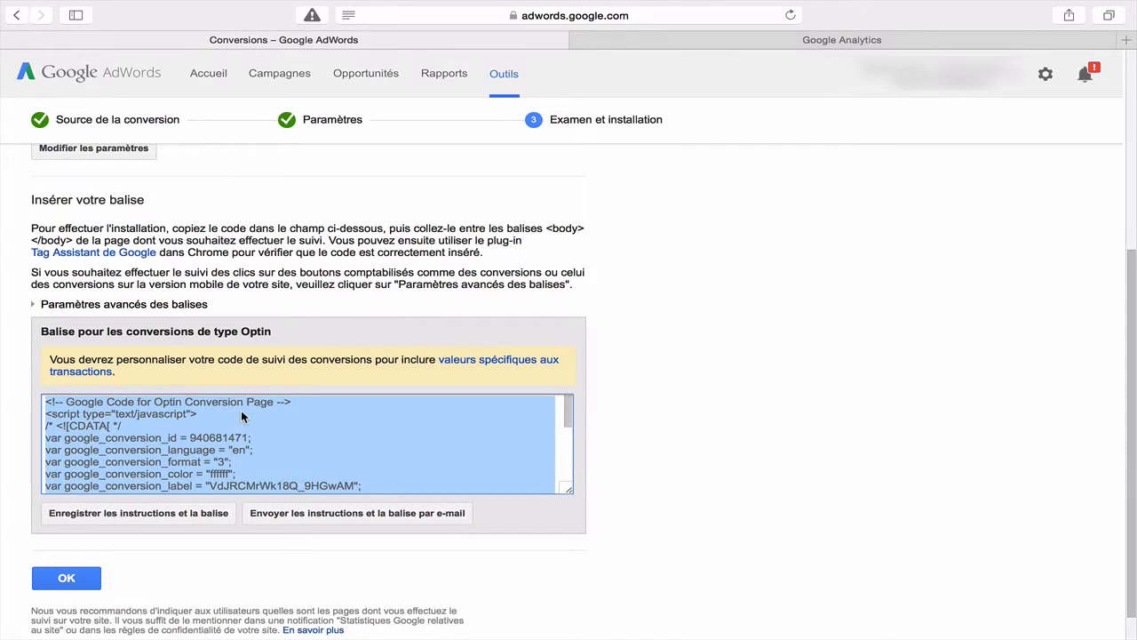
{"action": "right_click", "coordinate": [241, 410]}
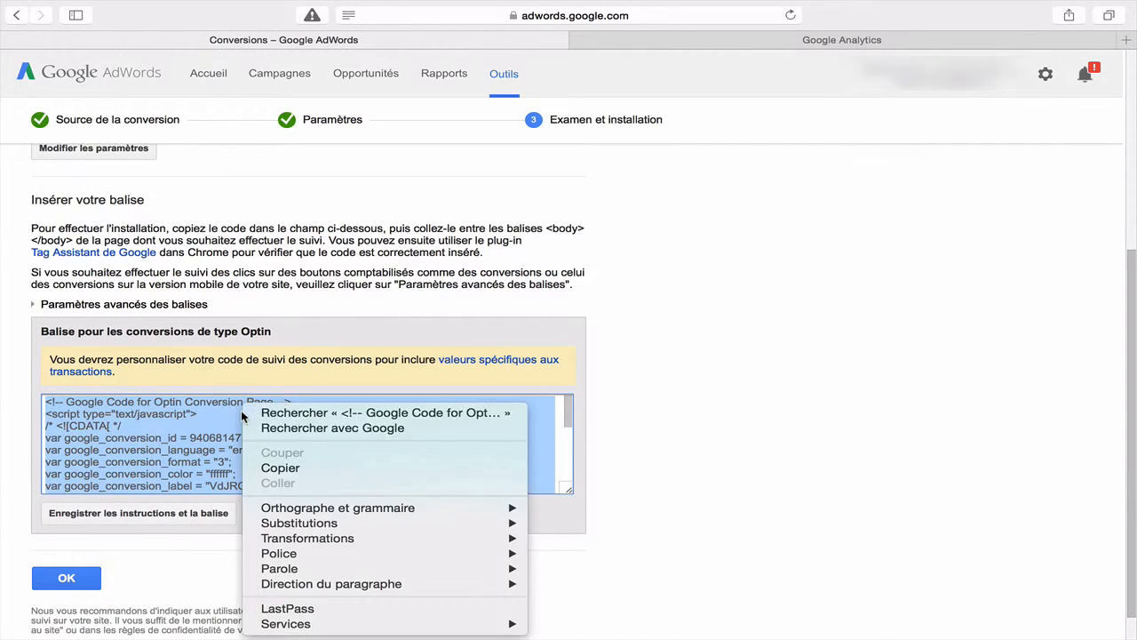
{"action": "left_click", "coordinate": [278, 467]}
{"action": "left_click", "coordinate": [546, 236]}
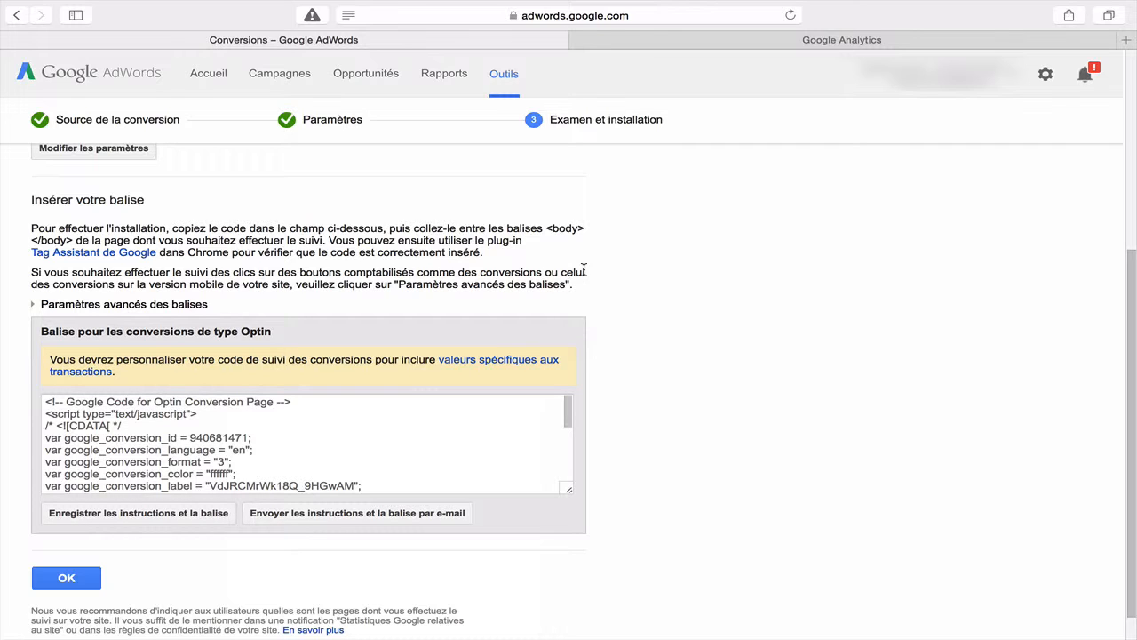
Step: Select all of the Optin tag code again and recopy it to the clipboard
{"action": "left_click", "coordinate": [241, 432]}
{"action": "key", "text": "super+a"}
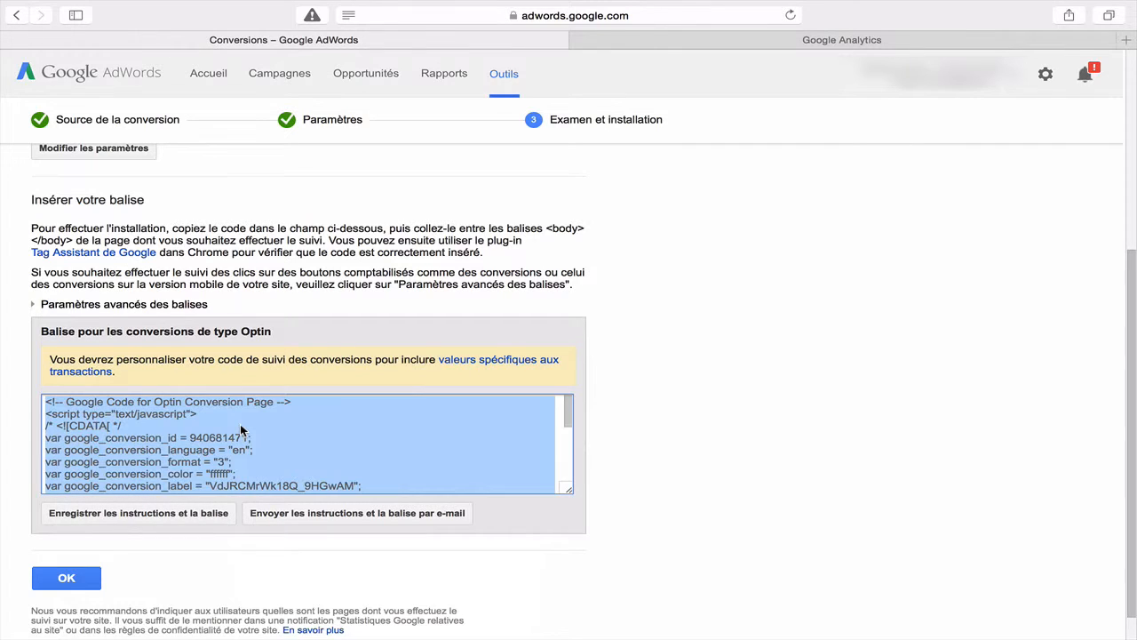
{"action": "right_click", "coordinate": [242, 432]}
{"action": "left_click", "coordinate": [277, 466]}
{"action": "left_click", "coordinate": [504, 256]}
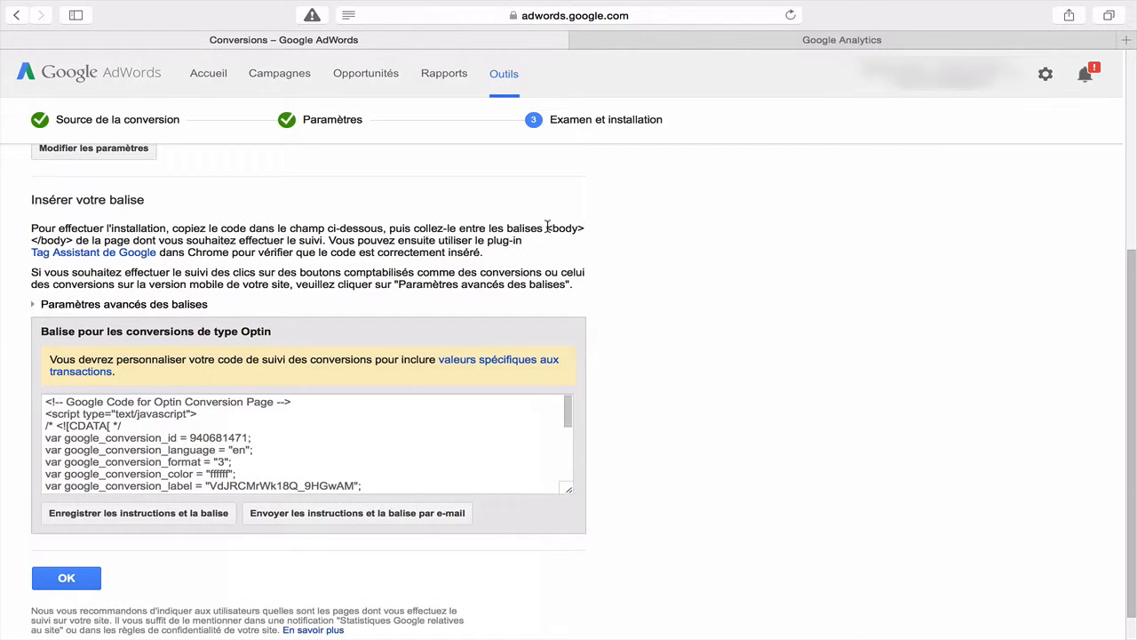
Step: Highlight the <body> and </body> tags in the installation instructions to show where the code belongs
{"action": "left_click_drag", "start_coordinate": [546, 227], "coordinate": [584, 228]}
{"action": "left_click_drag", "start_coordinate": [31, 240], "coordinate": [69, 240]}
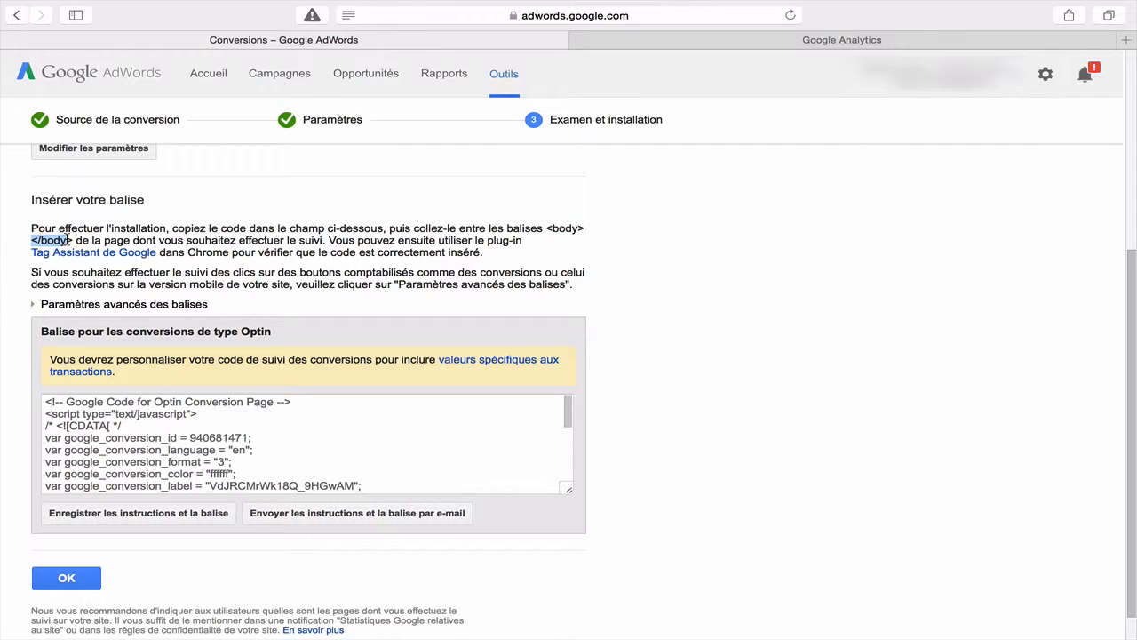
{"action": "left_click", "coordinate": [702, 334]}
Step: View the form for sending the instructions and tag by e-mail, and close it without sending
{"action": "scroll", "coordinate": [702, 334], "scroll_direction": "down", "scroll_amount": 2}
{"action": "left_click", "coordinate": [389, 479]}
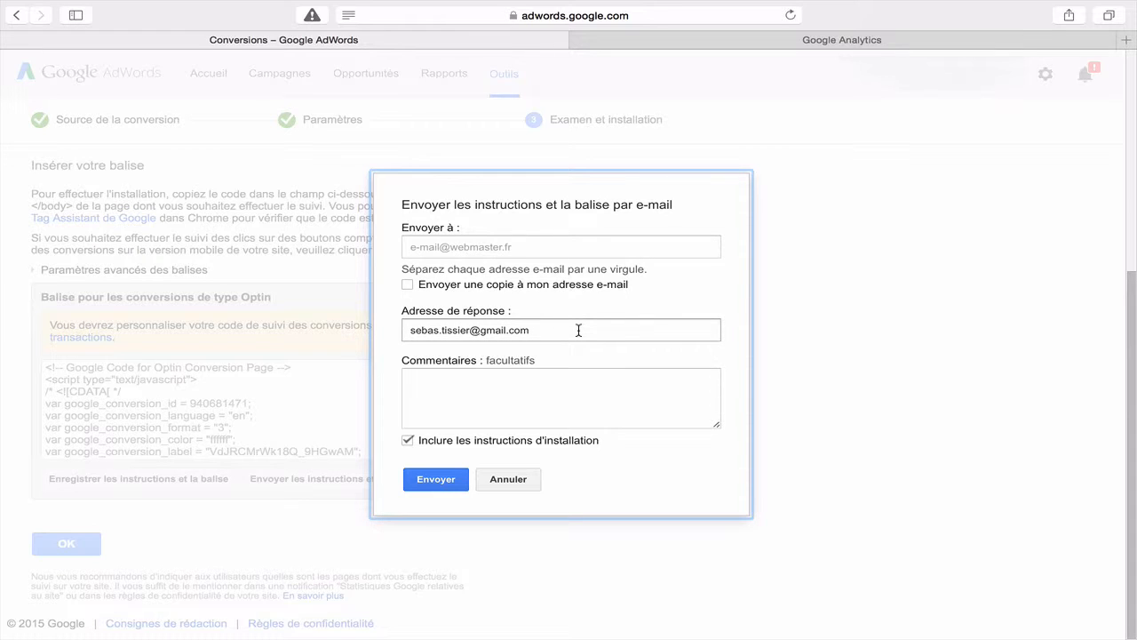
{"action": "left_click", "coordinate": [507, 479]}
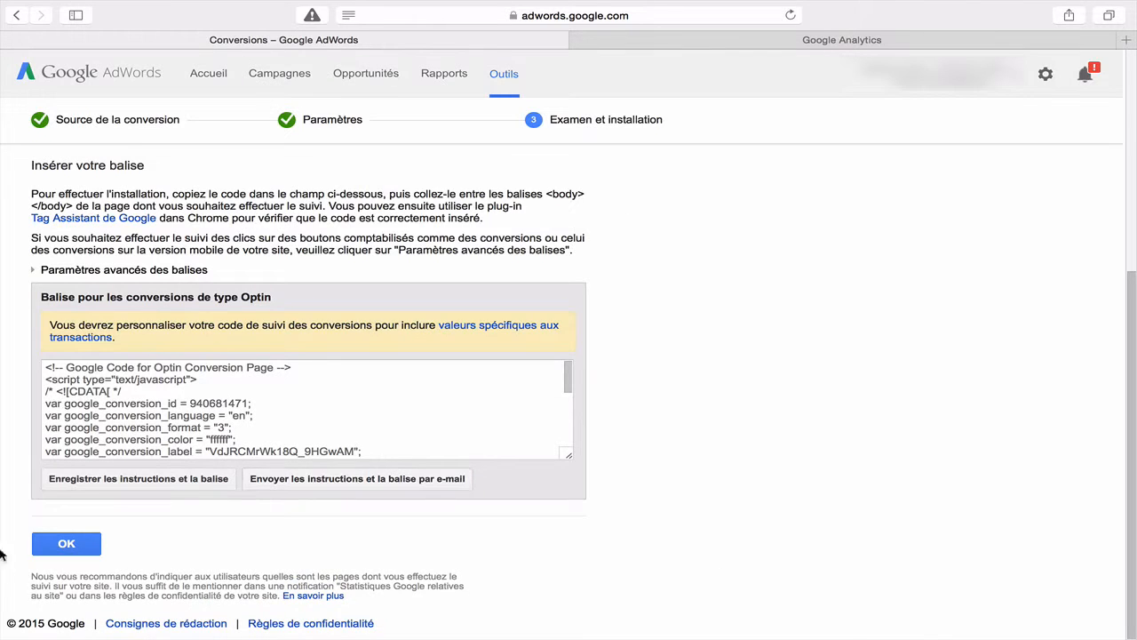
Step: Finish the Optin conversion setup and return to the list of conversion actions
{"action": "left_click", "coordinate": [86, 546]}
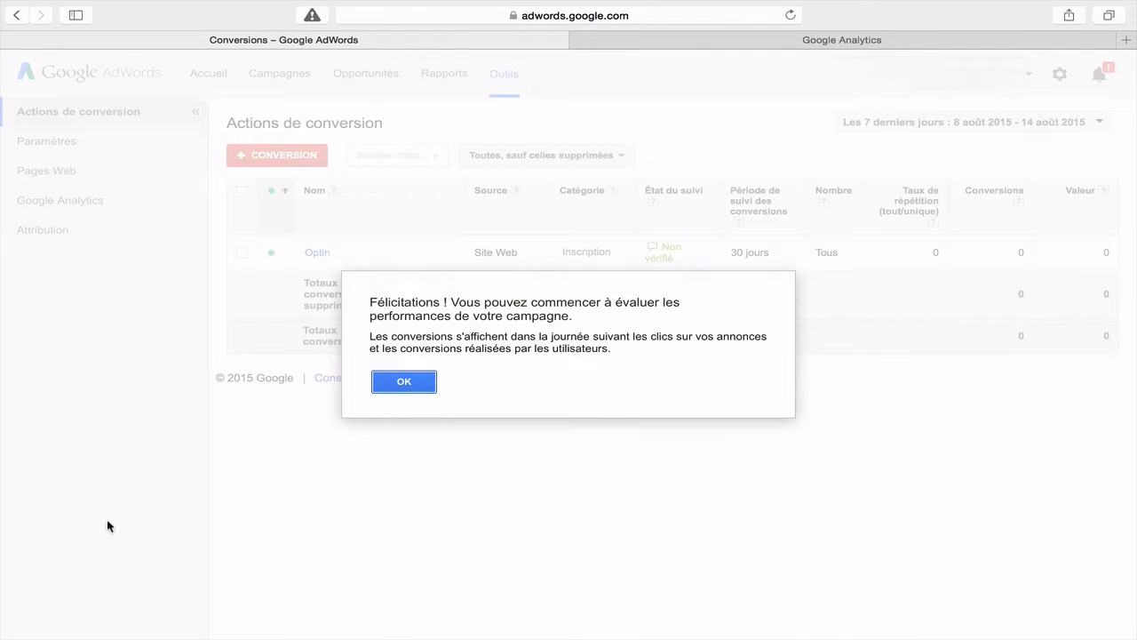
{"action": "left_click", "coordinate": [419, 384]}
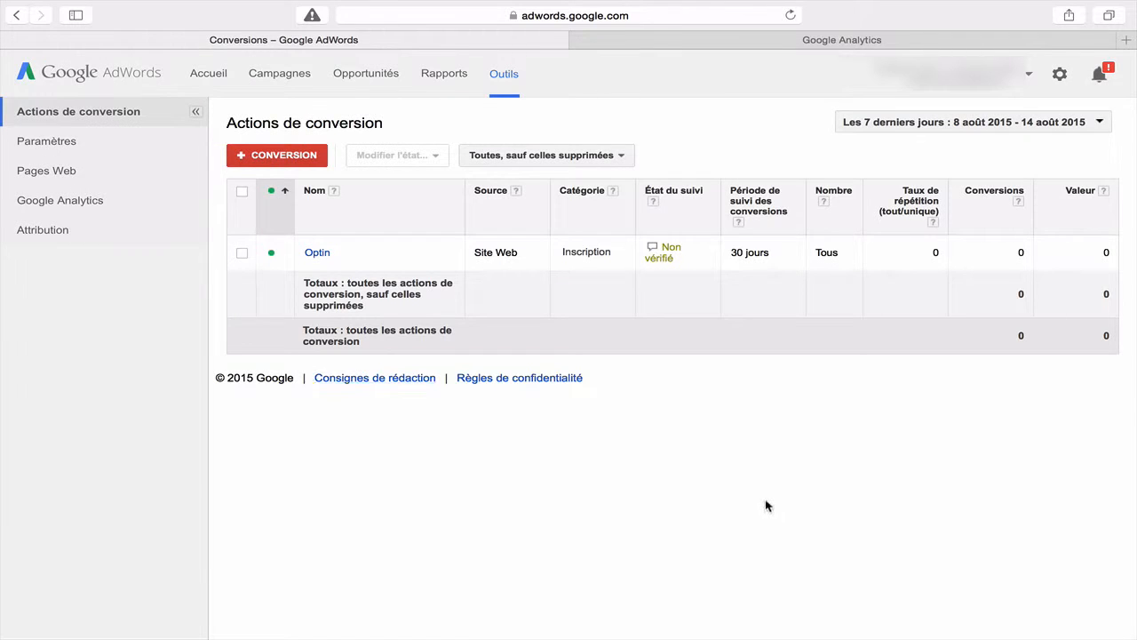